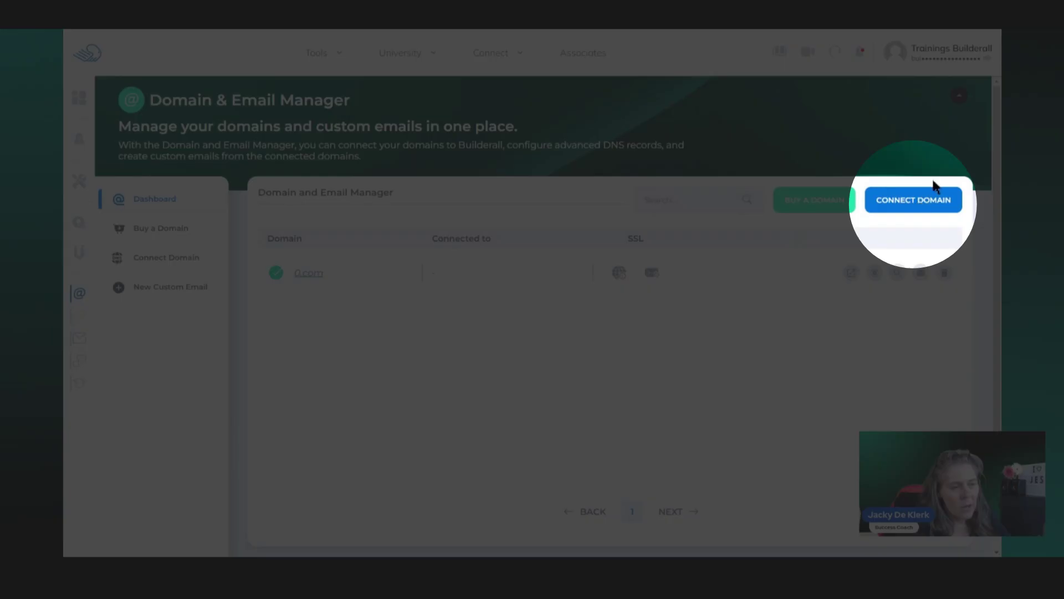
# Connect builderalltestingdomain.com to reveal nameservers NS7.L4DNS.COM and NS8.L4DNS.COM.
pyautogui.click(926, 205)
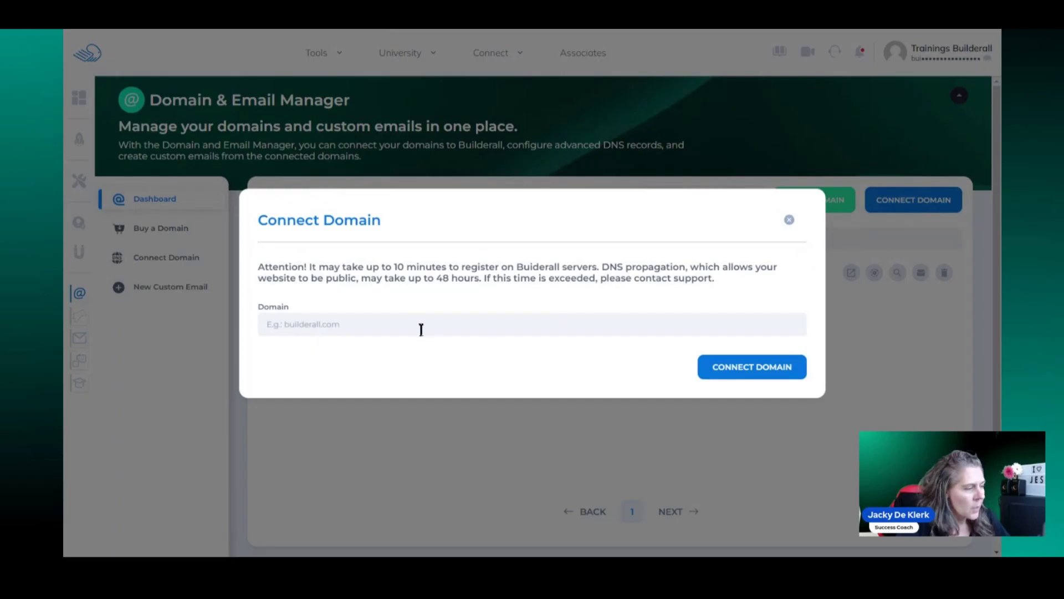
pyautogui.click(417, 322)
pyautogui.write('builderalltestingdomain.com')
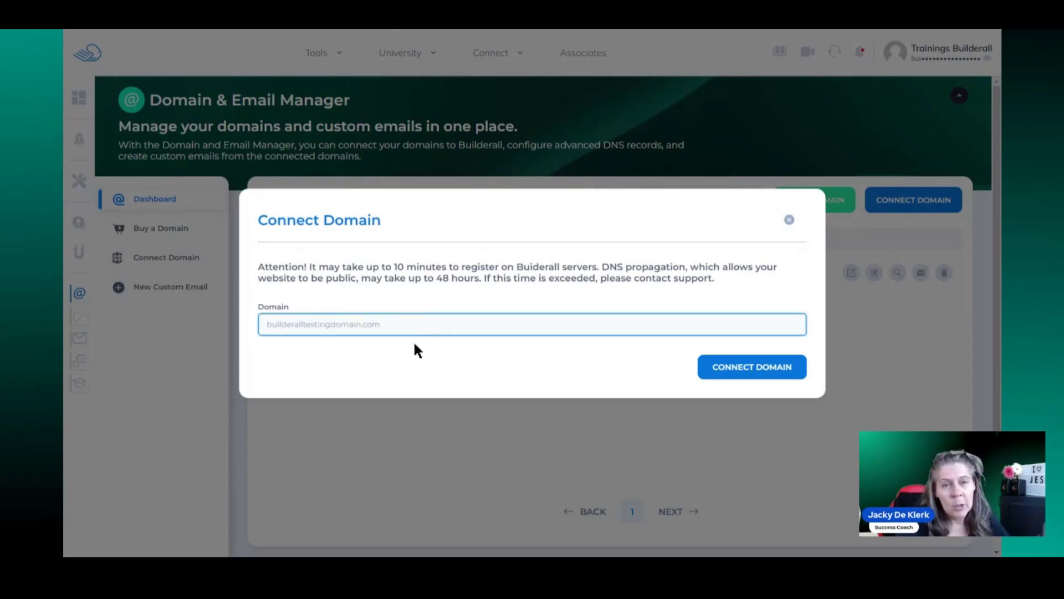
pyautogui.click(733, 370)
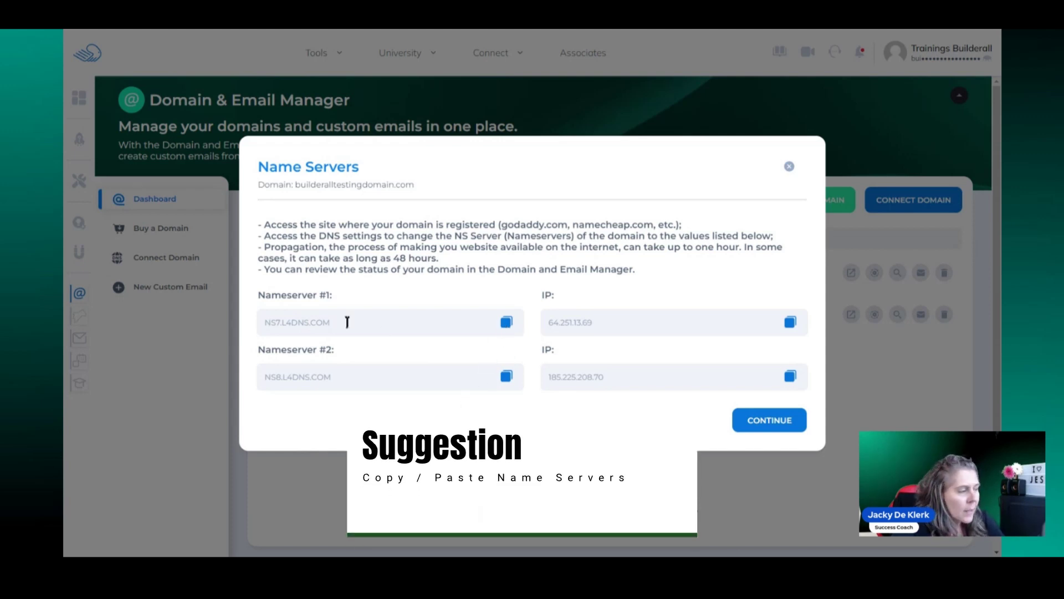
# Copy the NS7.L4DNS.COM nameserver value and close the Name Servers dialog.
pyautogui.moveTo(345, 323); pyautogui.dragTo(240, 323)
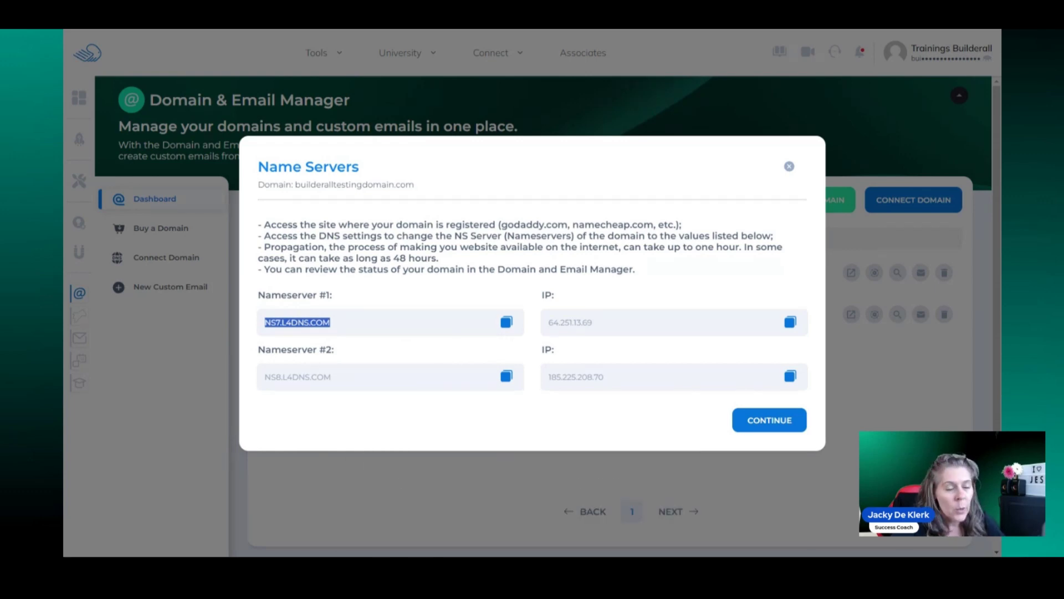
pyautogui.click(507, 323)
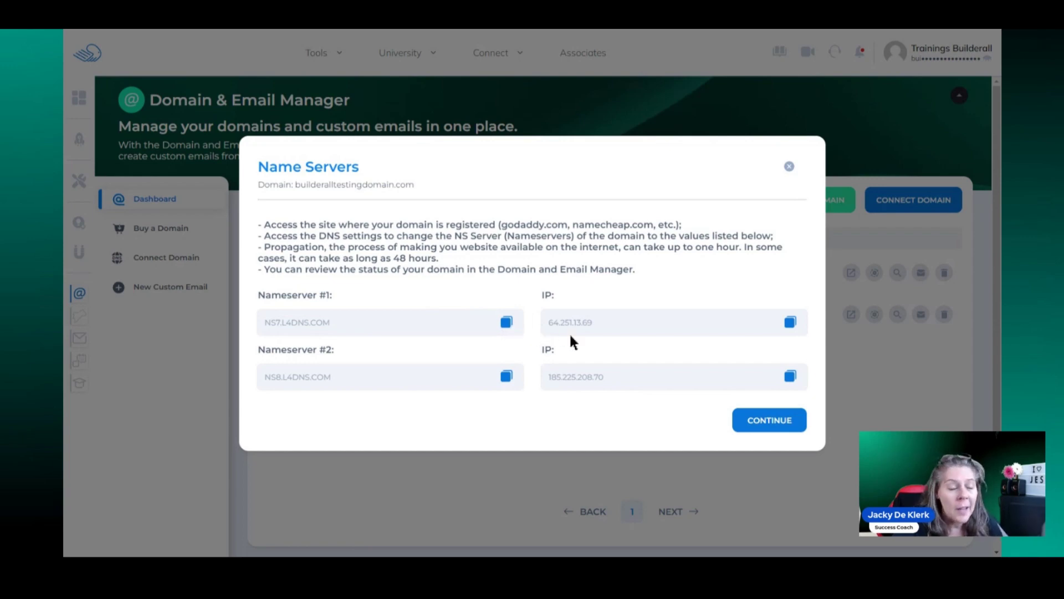
pyautogui.click(783, 421)
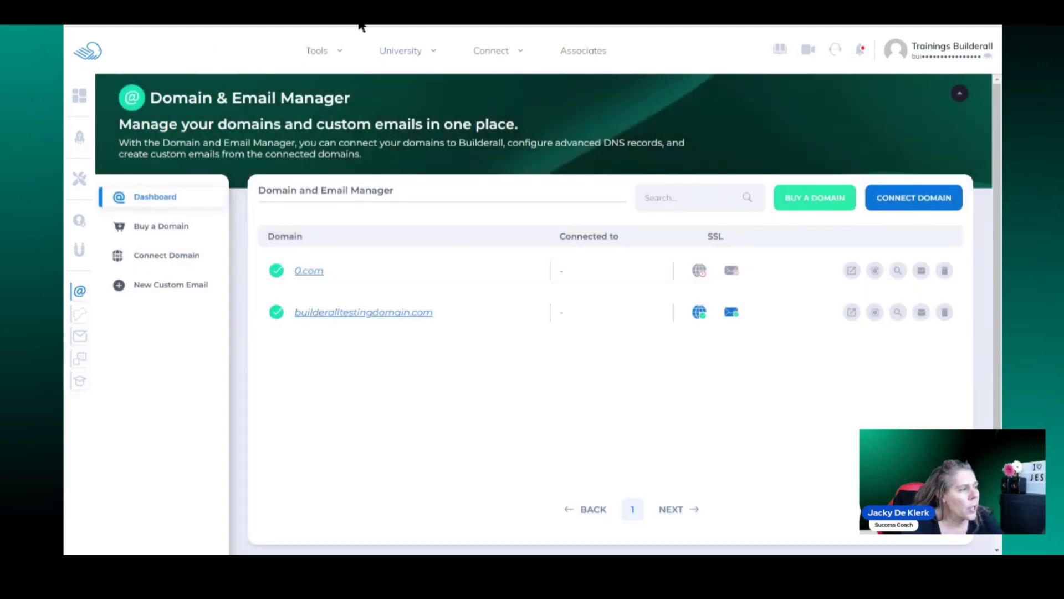
# Open MailingBoss from Tools and go to Settings > Domains.
pyautogui.moveTo(340, 52)
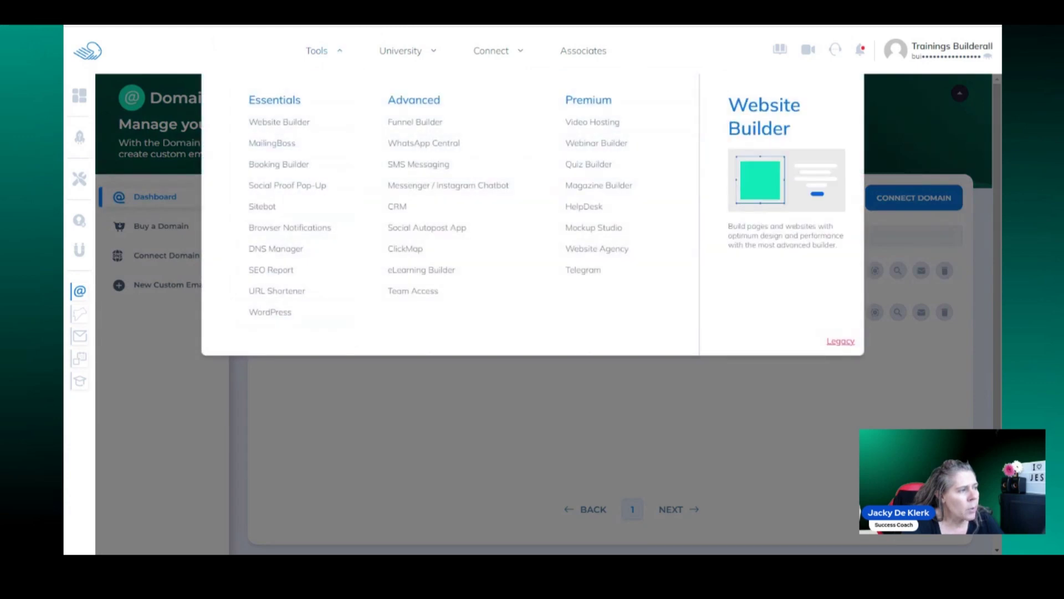
pyautogui.click(272, 143)
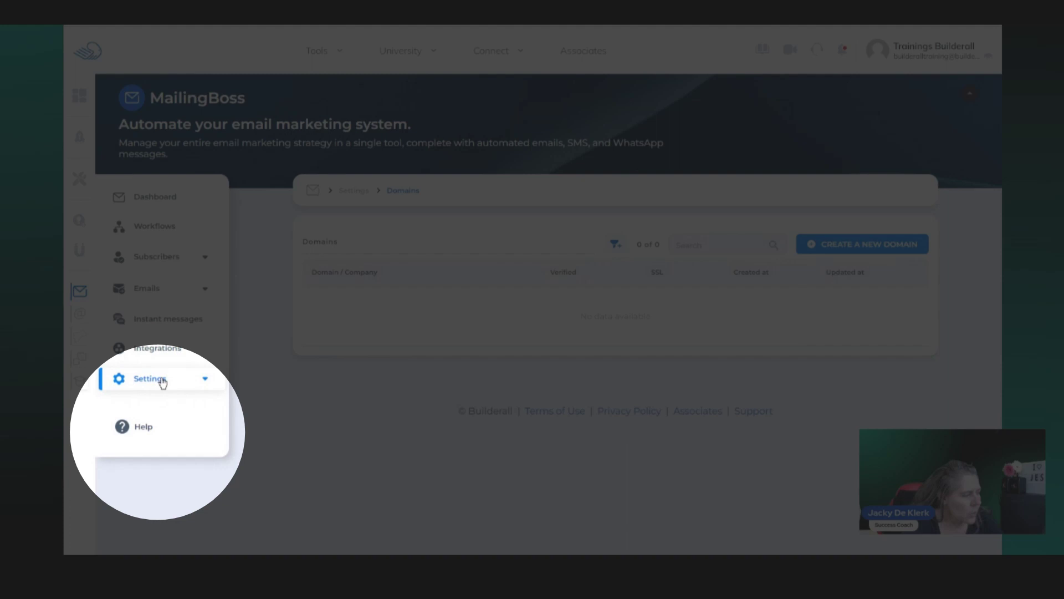
pyautogui.click(163, 381)
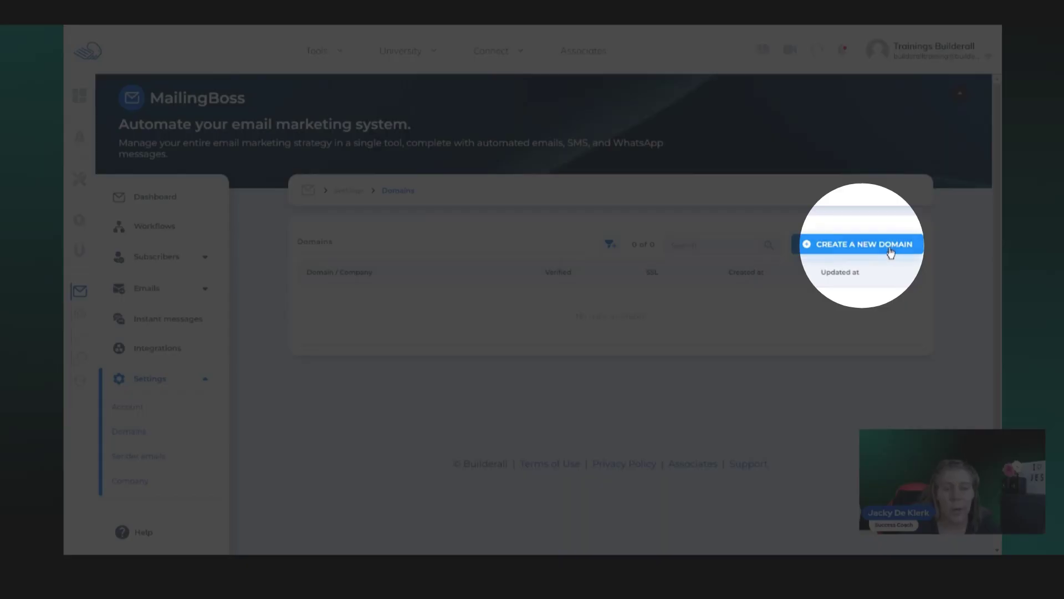
# Create a new domain builderalltestingdomain.com under the Builderall Testing company and save it.
pyautogui.click(887, 249)
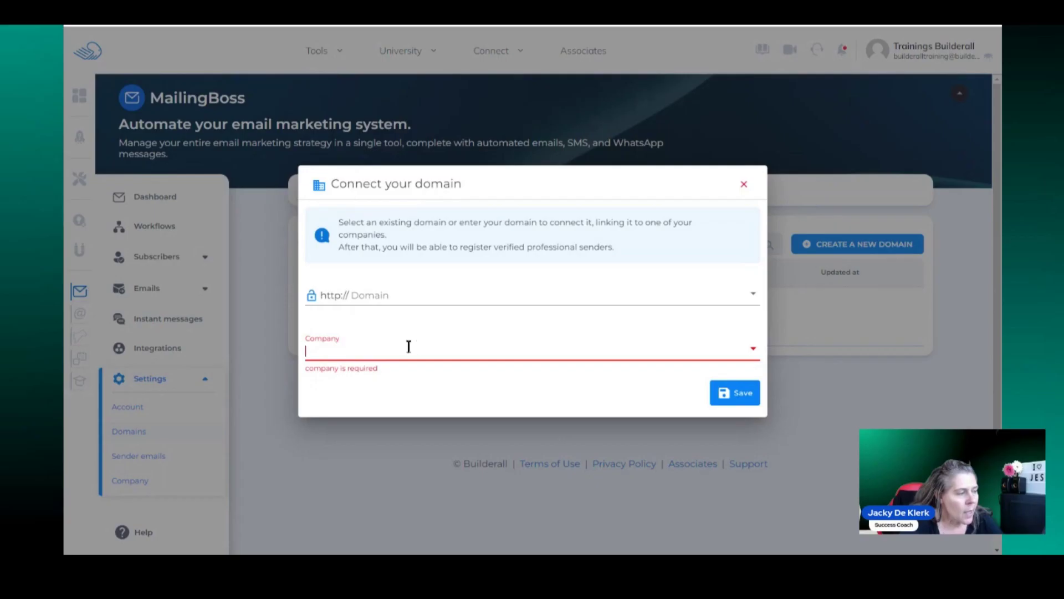
pyautogui.click(407, 346)
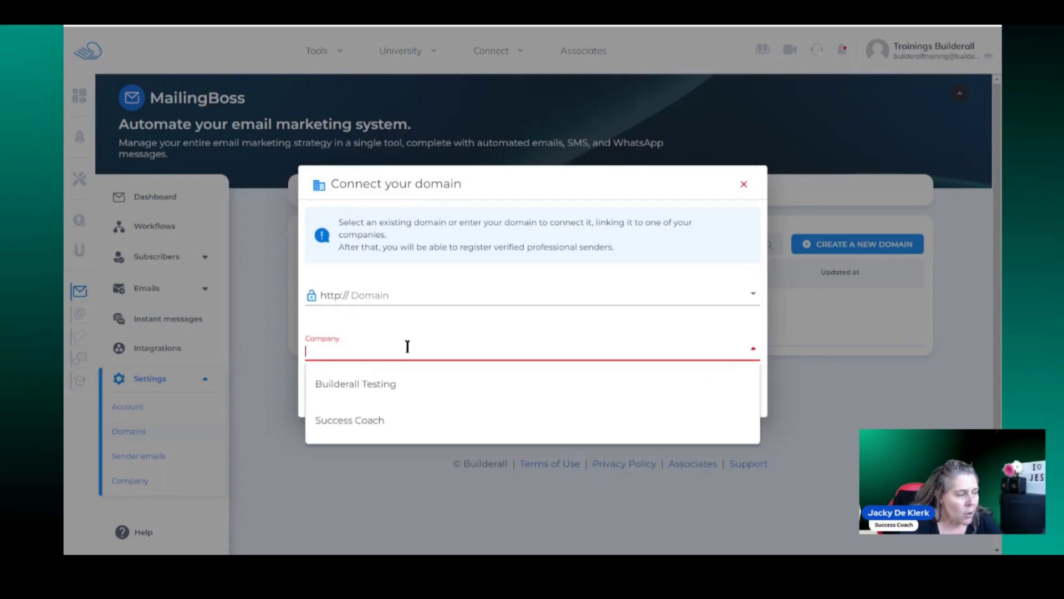
pyautogui.click(388, 383)
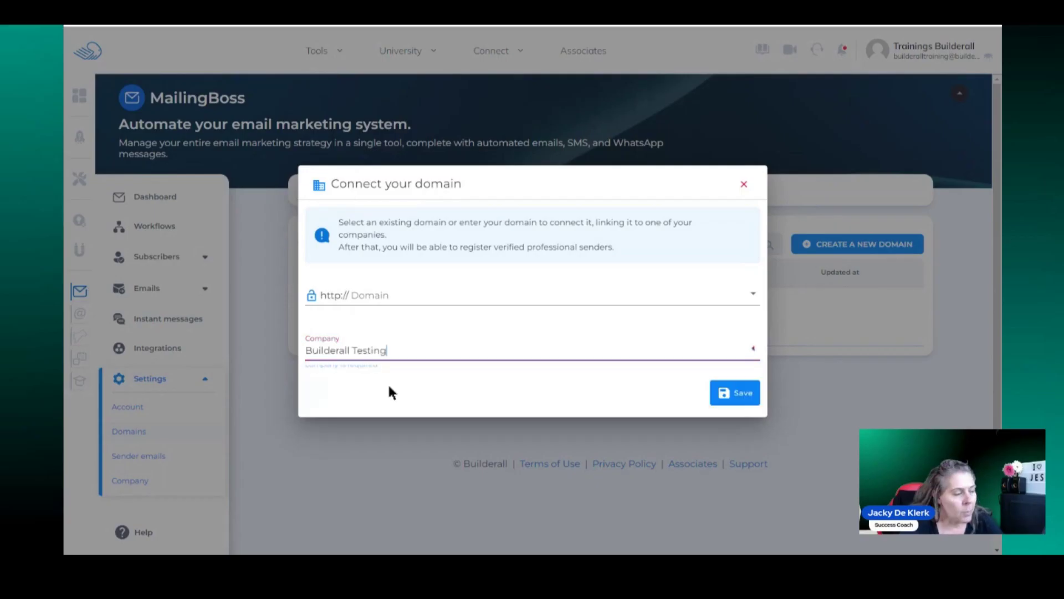
pyautogui.click(488, 299)
pyautogui.hotkey('ctrl', 'v')
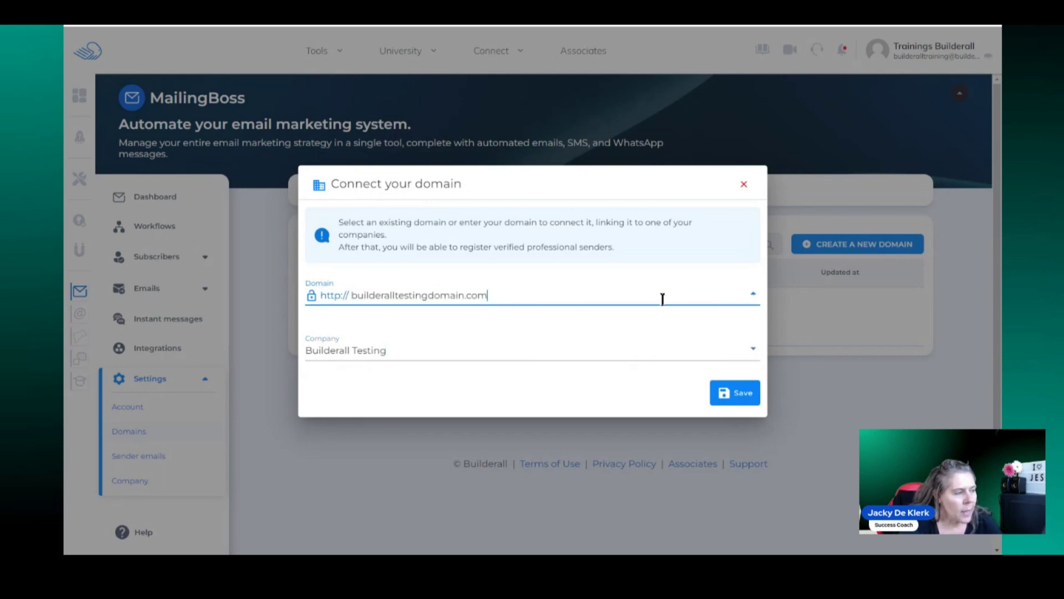
pyautogui.click(729, 394)
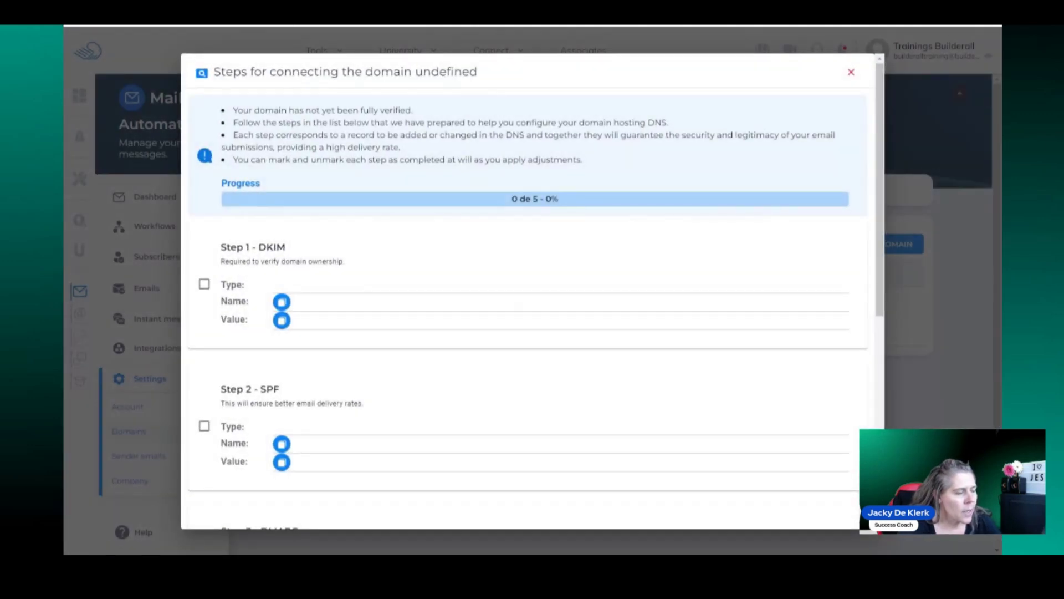
# Scroll through and close the DNS verification steps window for builderalltestingdomain.com.
pyautogui.moveTo(876, 174)
pyautogui.mouseDown()
pyautogui.moveTo(879, 360)
pyautogui.moveTo(874, 178)
pyautogui.mouseUp()
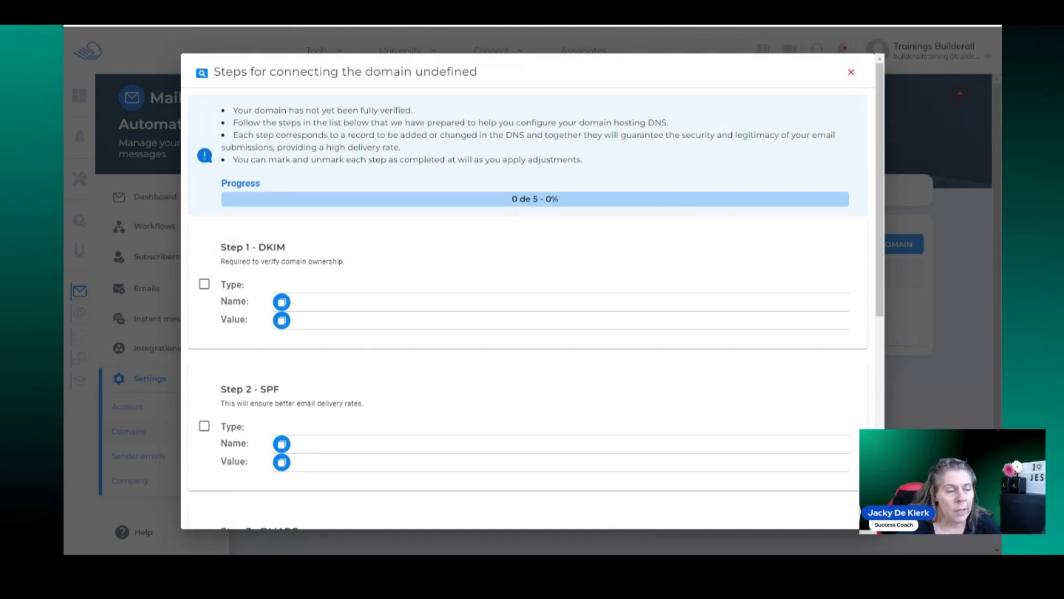
pyautogui.click(851, 73)
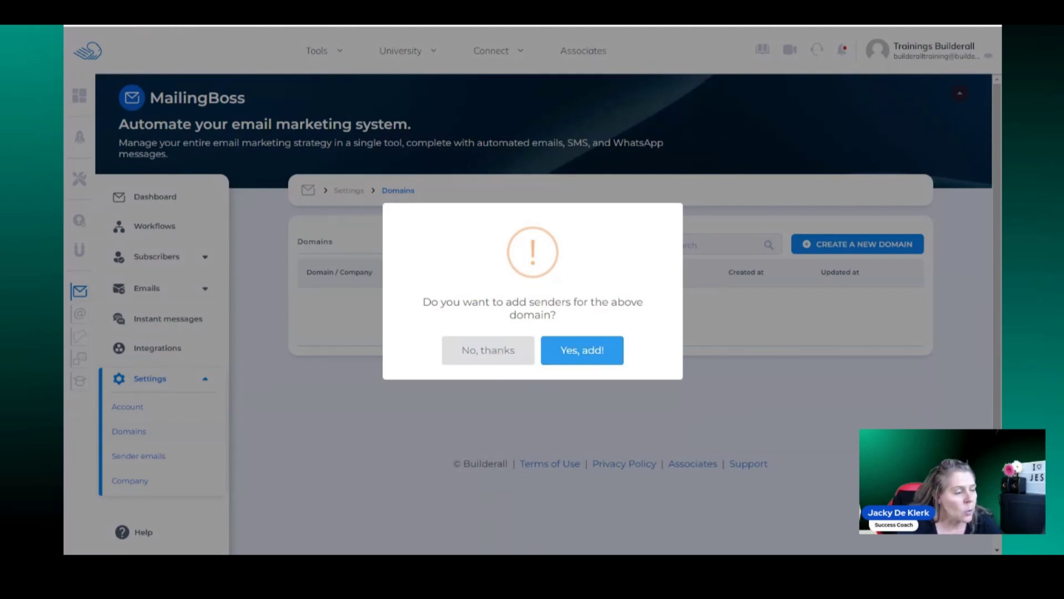
# Decline adding senders, then return to the Domain & Email Manager page.
pyautogui.click(494, 350)
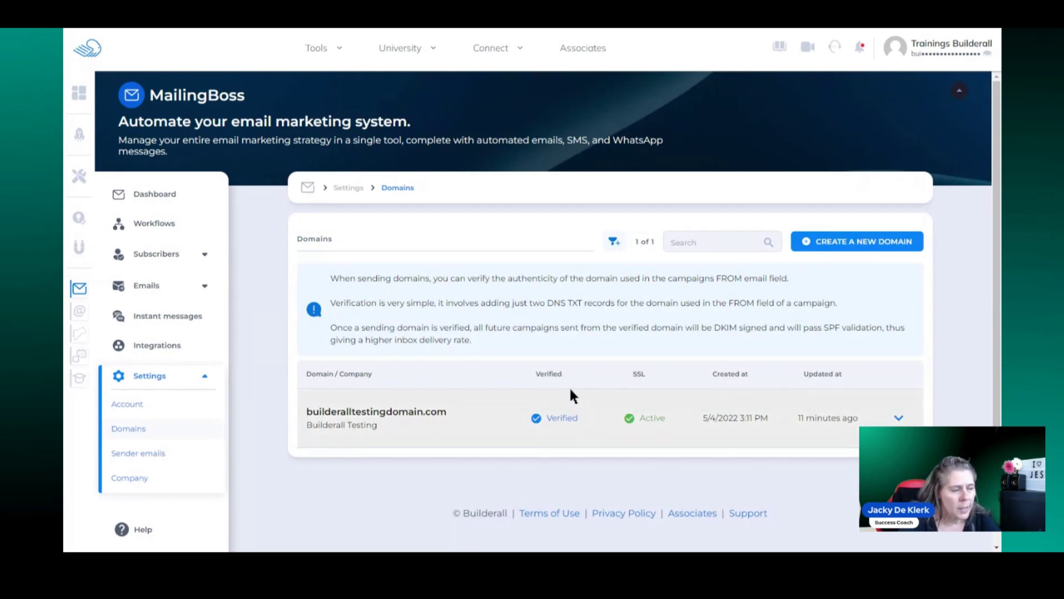
pyautogui.click(457, 23)
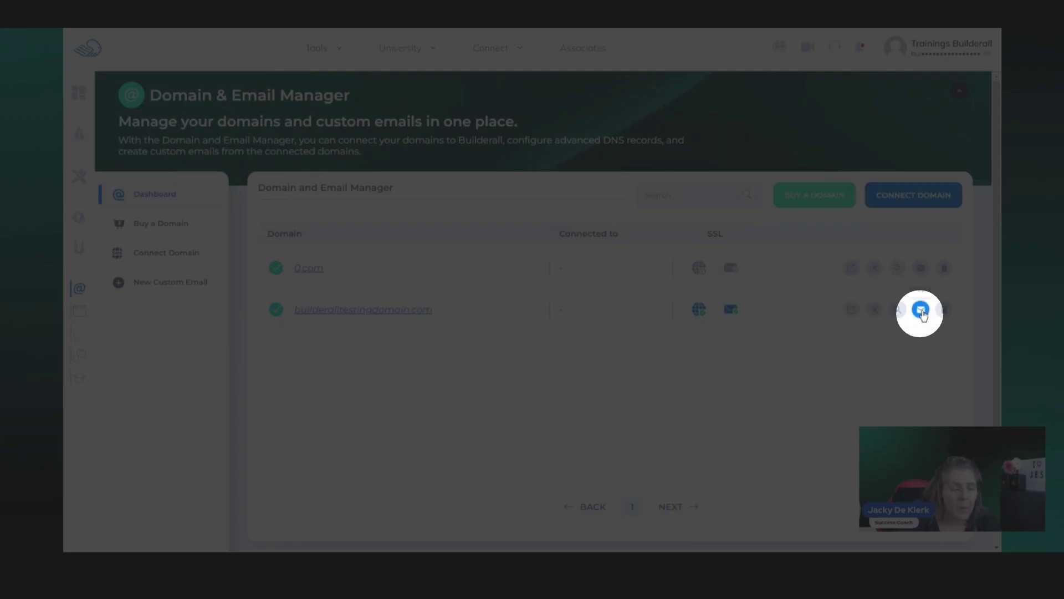
# Add the mailbox 'info' on builderalltestingdomain.com with the pasted password confirmed, and save.
pyautogui.click(920, 310)
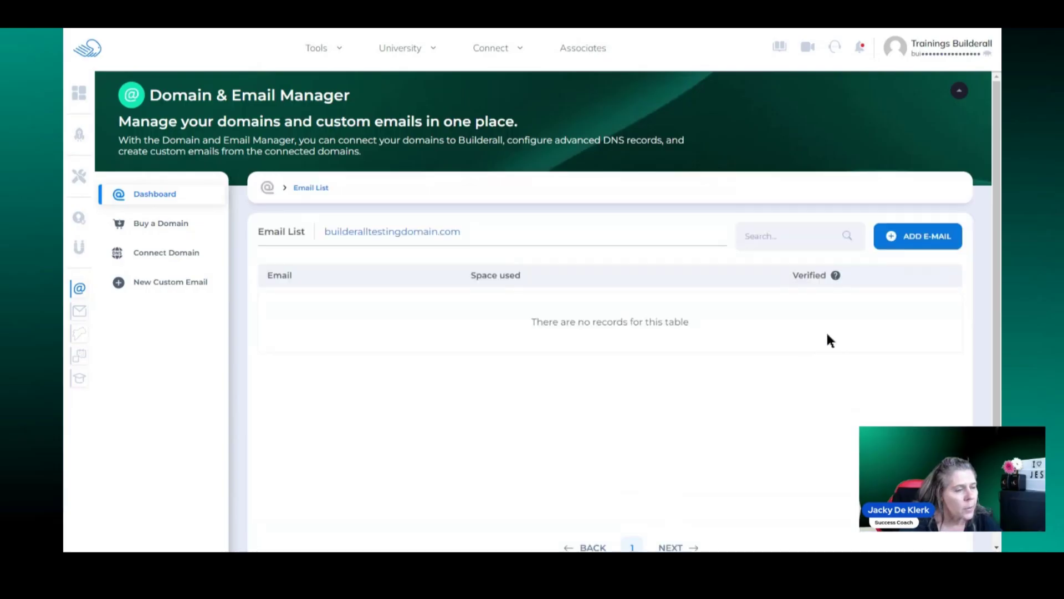
pyautogui.click(913, 238)
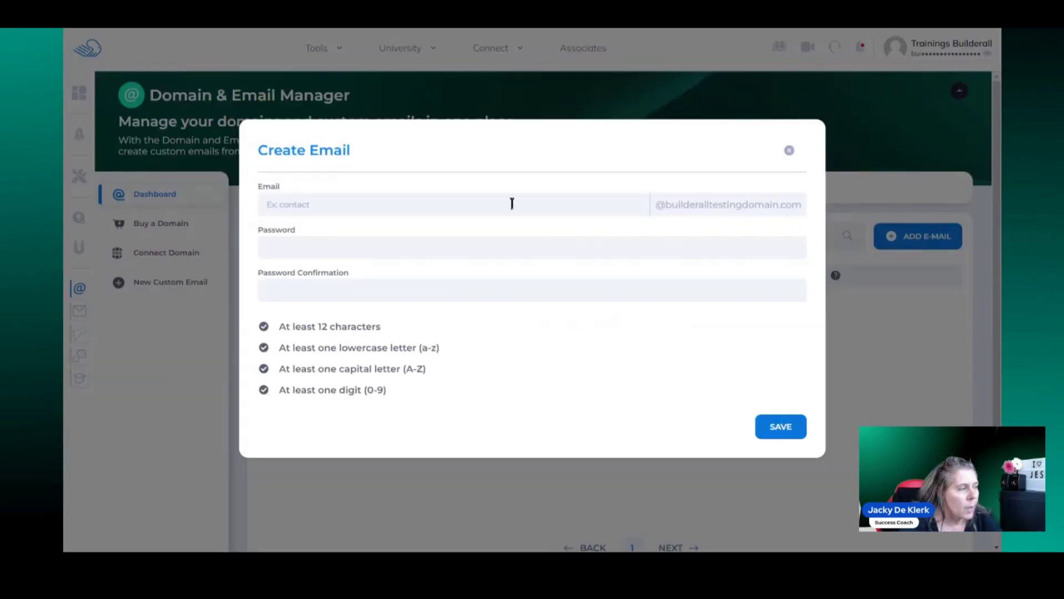
pyautogui.click(455, 199)
pyautogui.write('info')
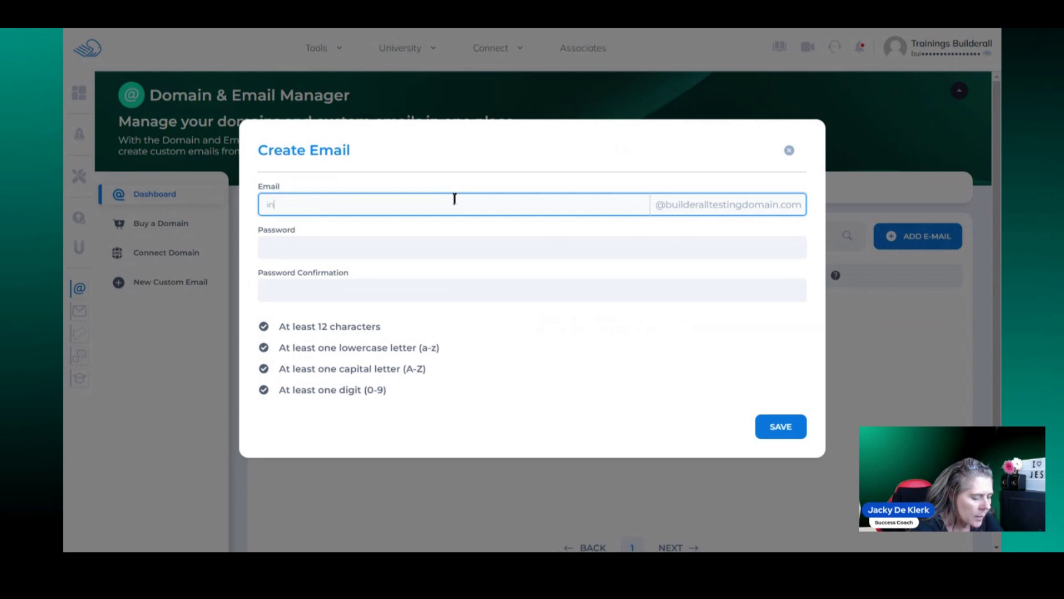
pyautogui.click(521, 164)
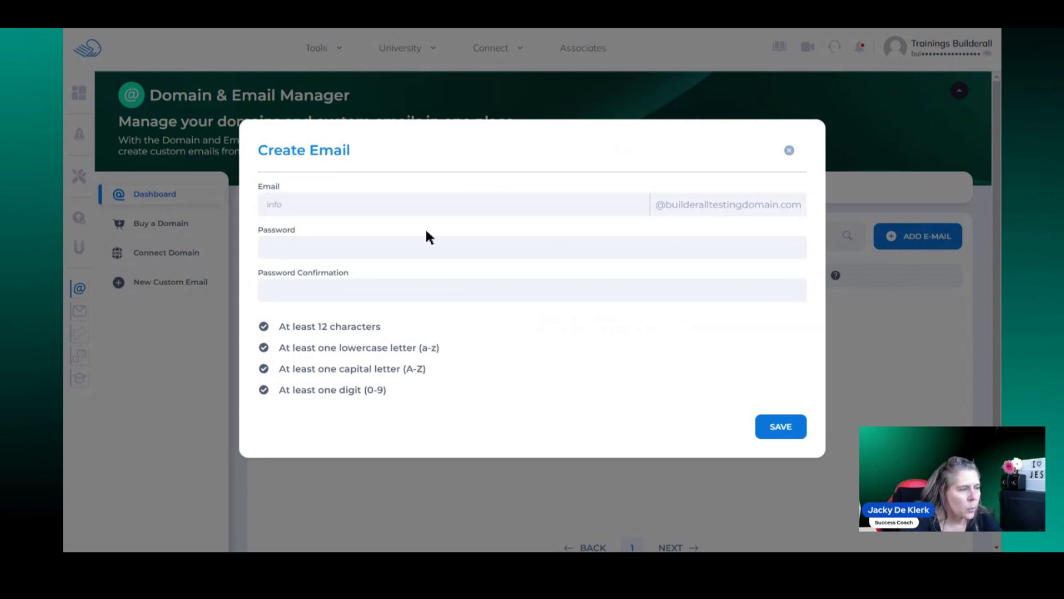
pyautogui.click(388, 242)
pyautogui.hotkey('ctrl', 'v')
pyautogui.click(339, 286)
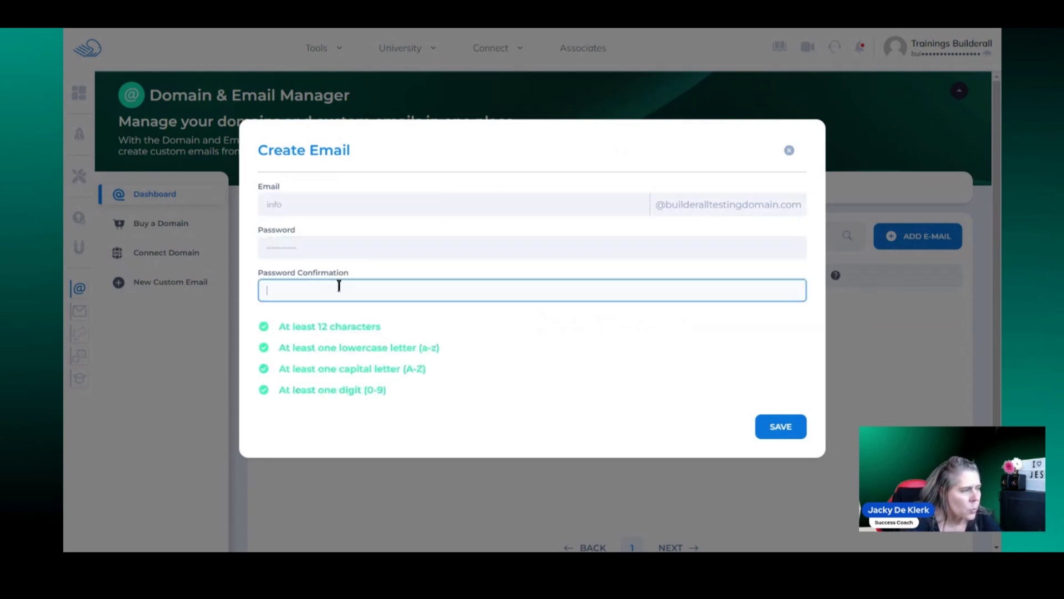
pyautogui.hotkey('ctrl', 'v')
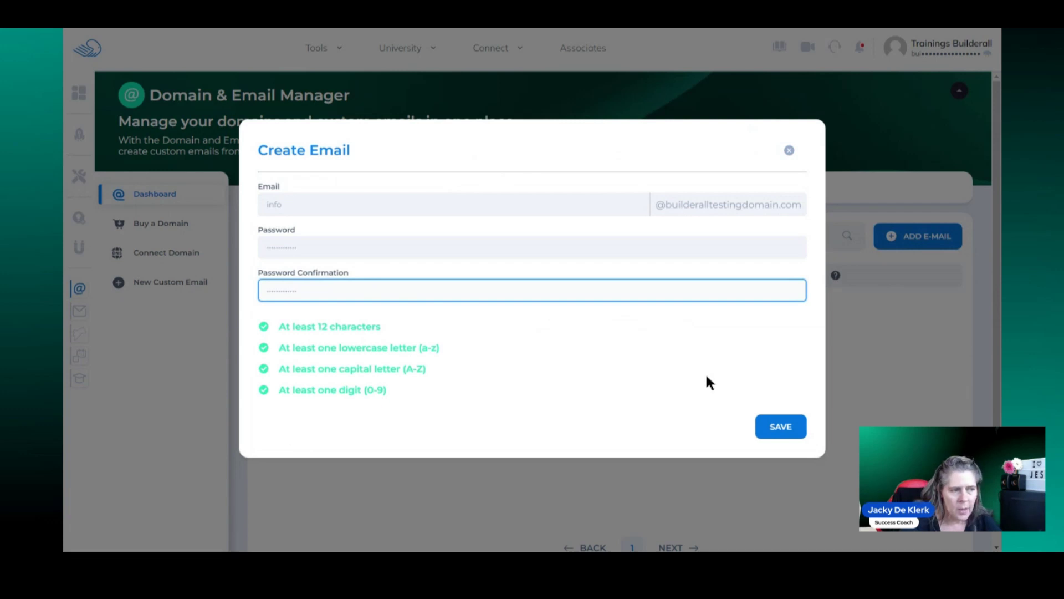
pyautogui.click(780, 425)
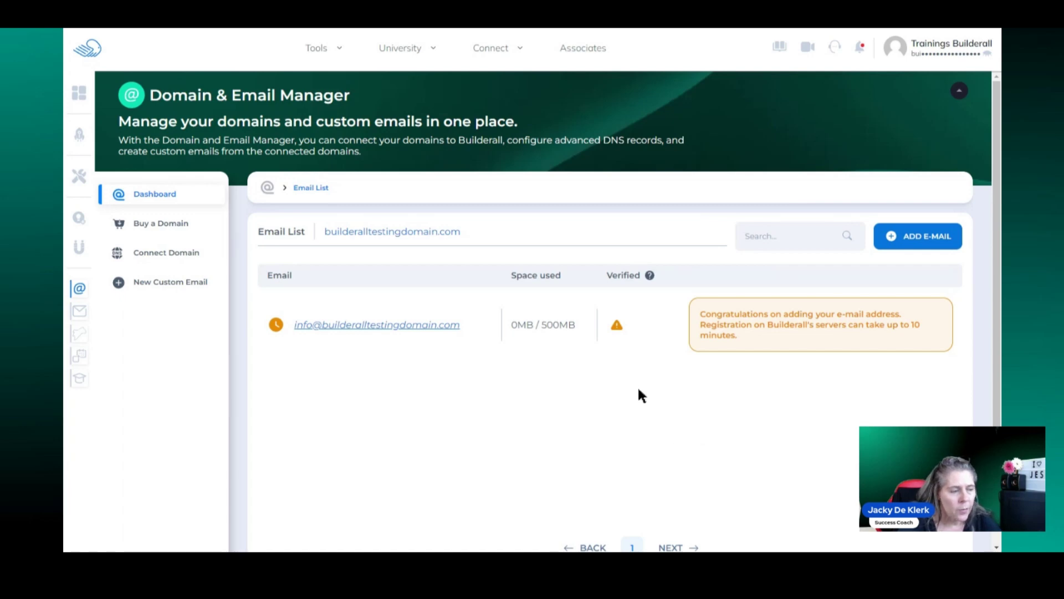
pyautogui.moveTo(617, 333)
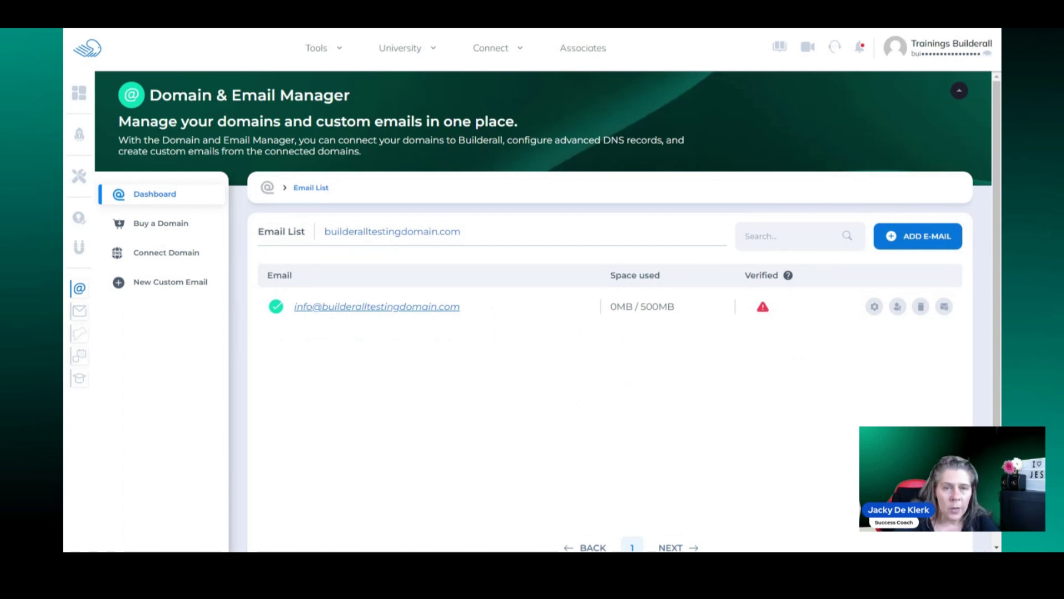
pyautogui.moveTo(764, 309)
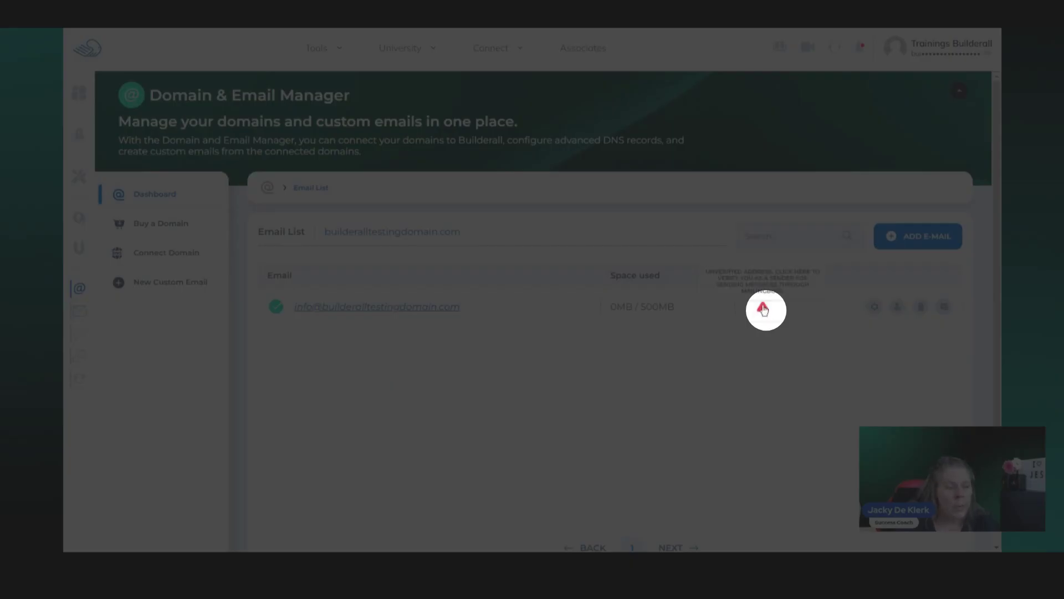
pyautogui.click(763, 309)
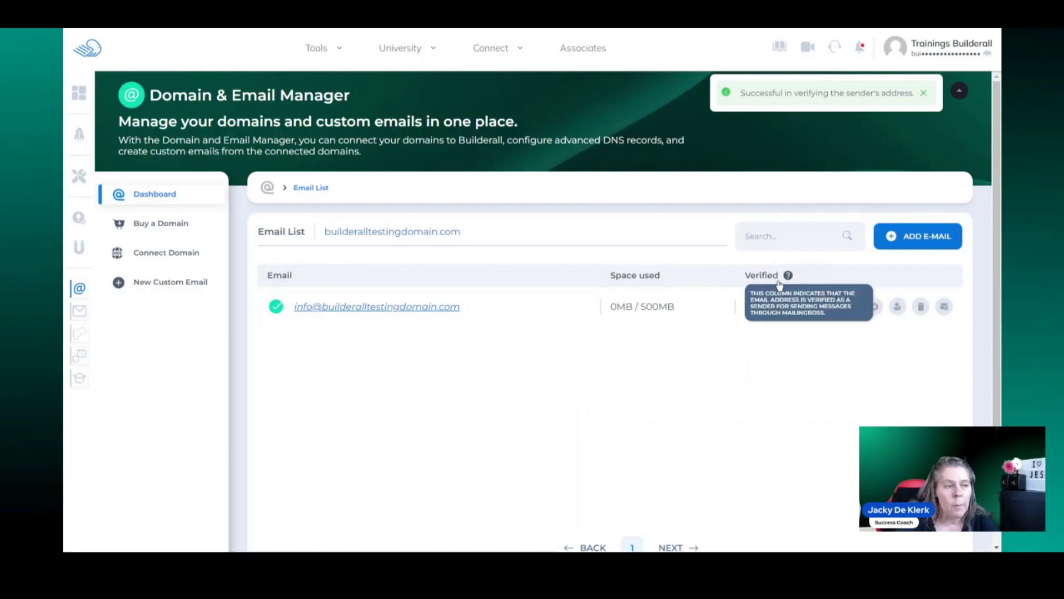
pyautogui.moveTo(789, 276)
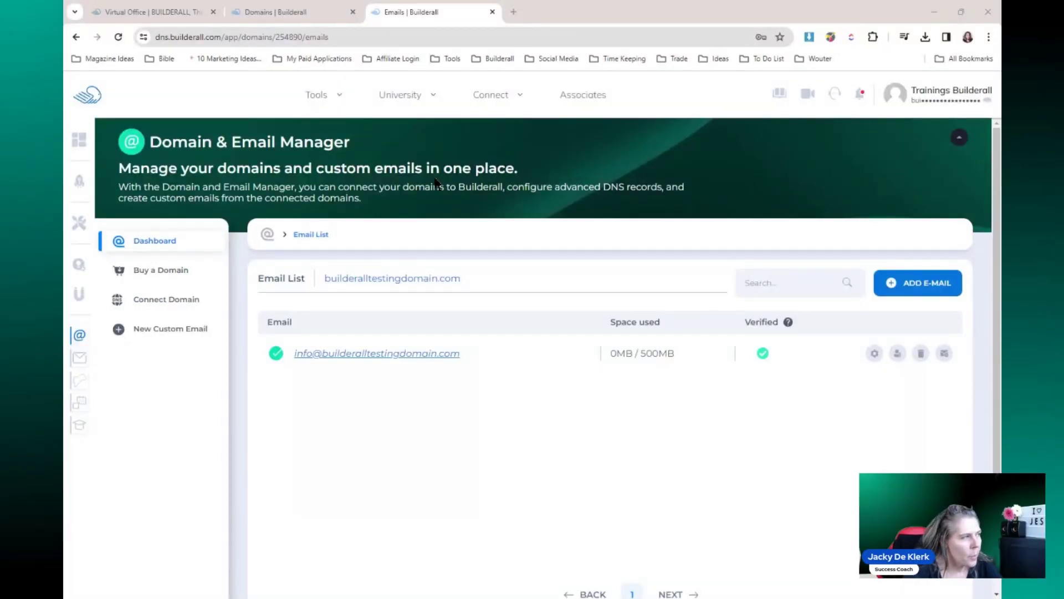
# Return to MailingBoss and open Settings > Sender emails.
pyautogui.click(300, 13)
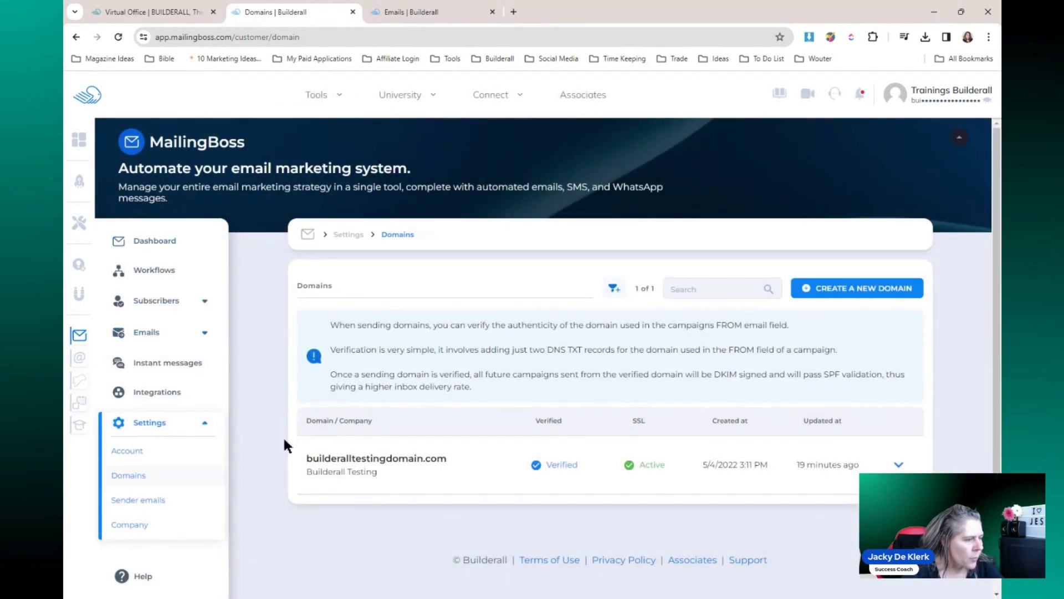
pyautogui.click(139, 501)
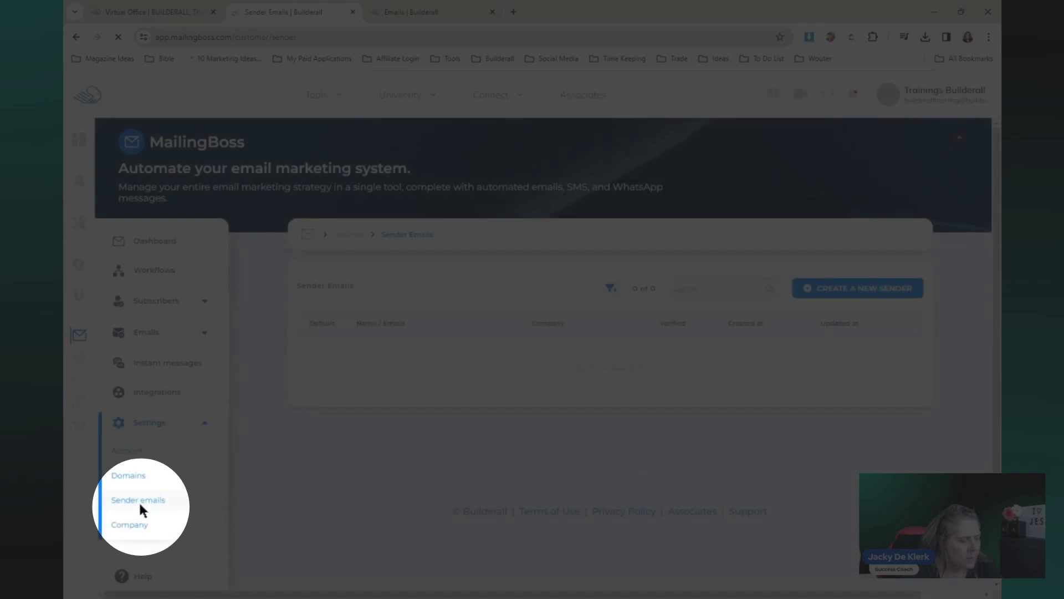